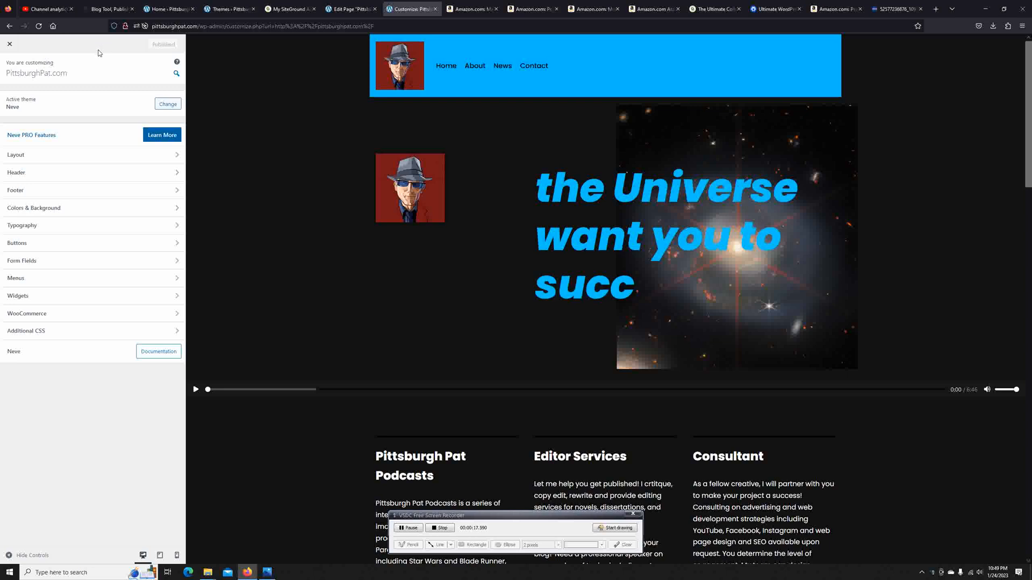
Add the Shop page to blogger-gb-main-menu and preview the Shop page from the site header
left_click(84, 278)
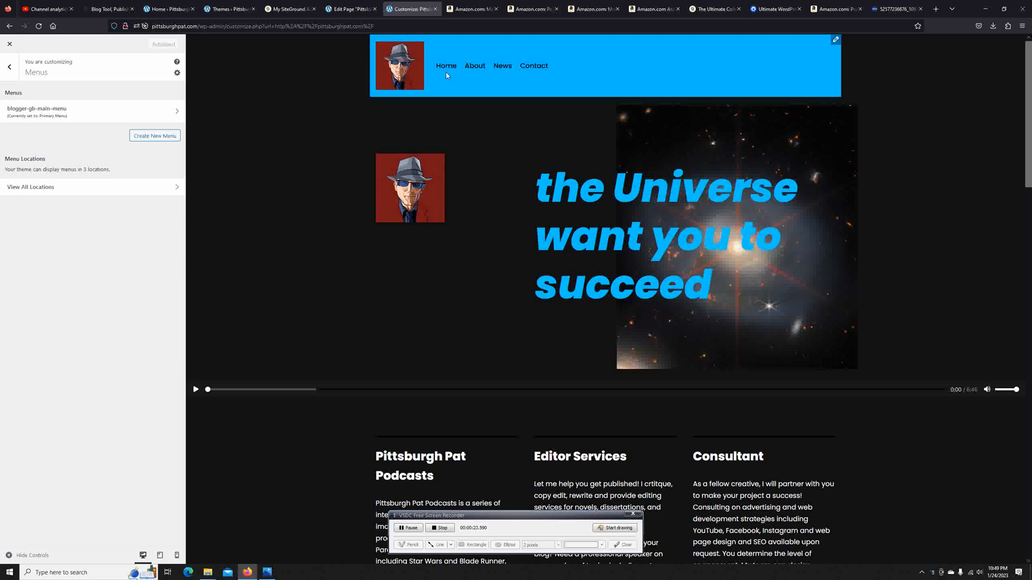
left_click(176, 109)
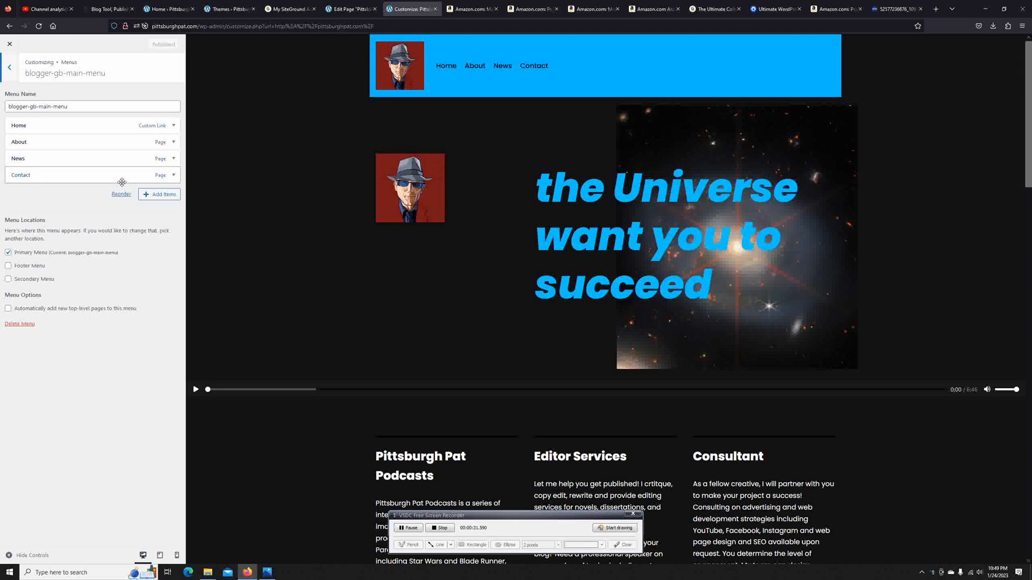
left_click(159, 194)
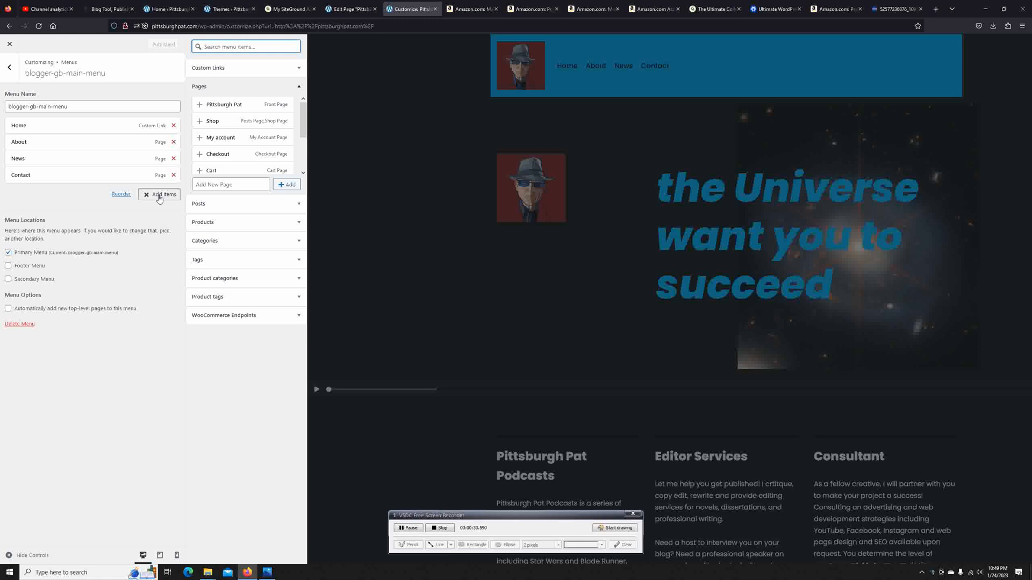
left_click(261, 127)
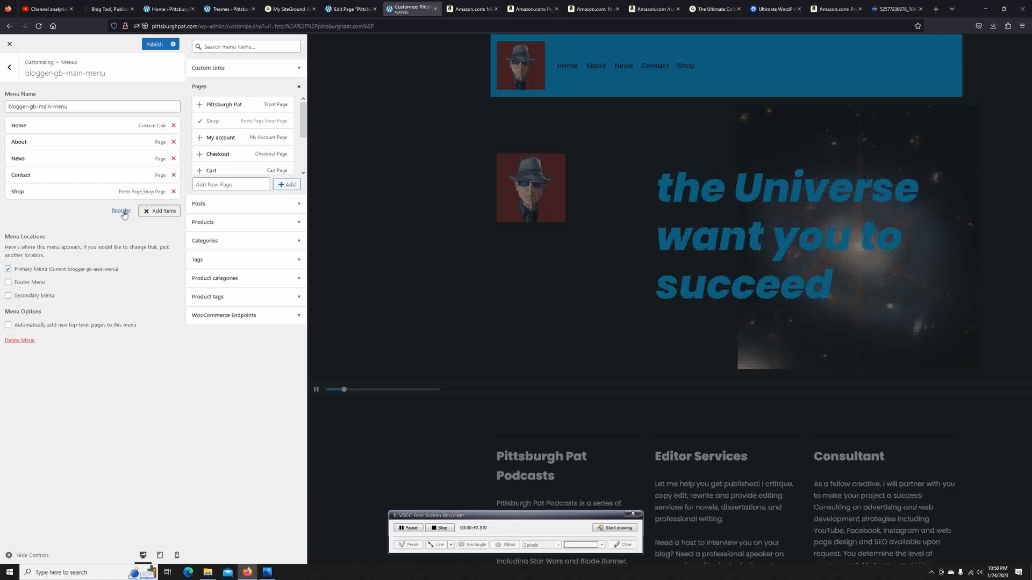
left_click(154, 211)
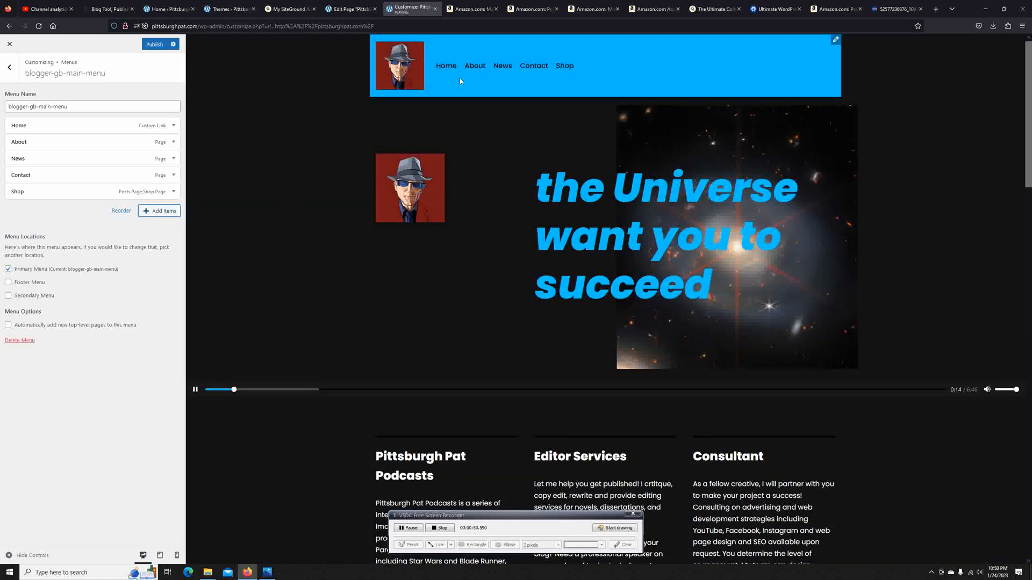
left_click(565, 68)
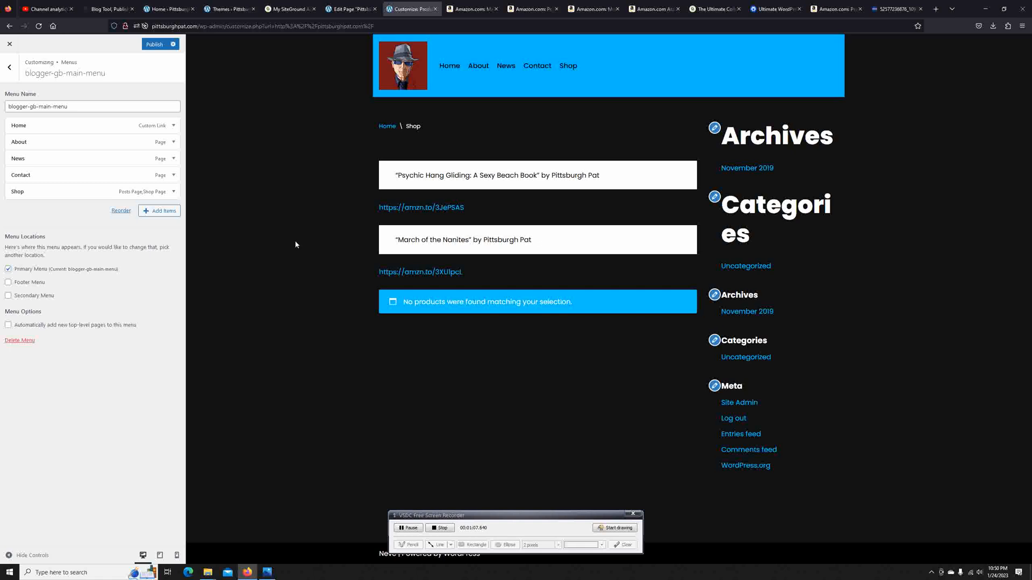
Add the Checkout and Cart pages to blogger-gb-main-menu
left_click(166, 212)
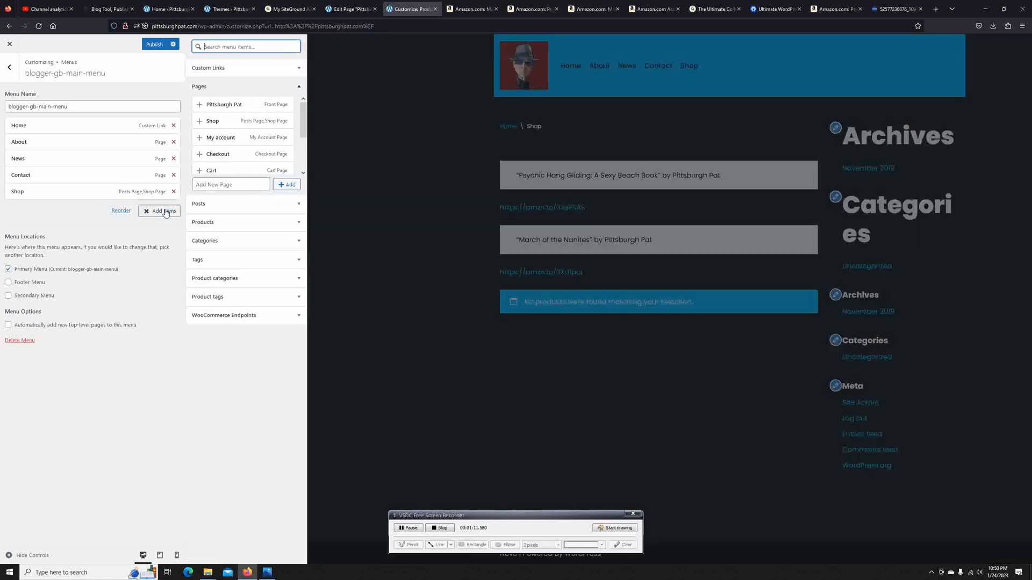
left_click(234, 156)
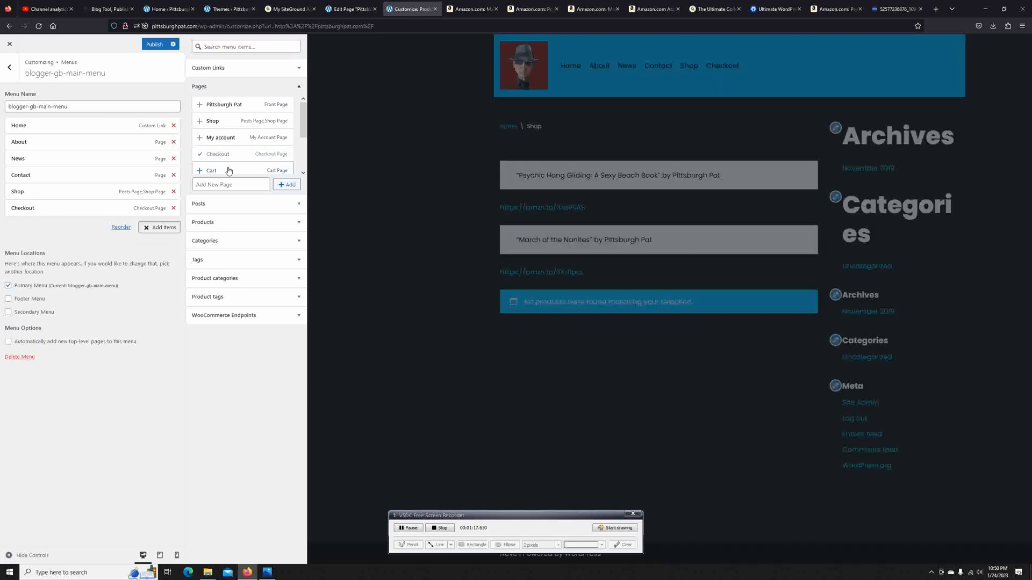
left_click(229, 170)
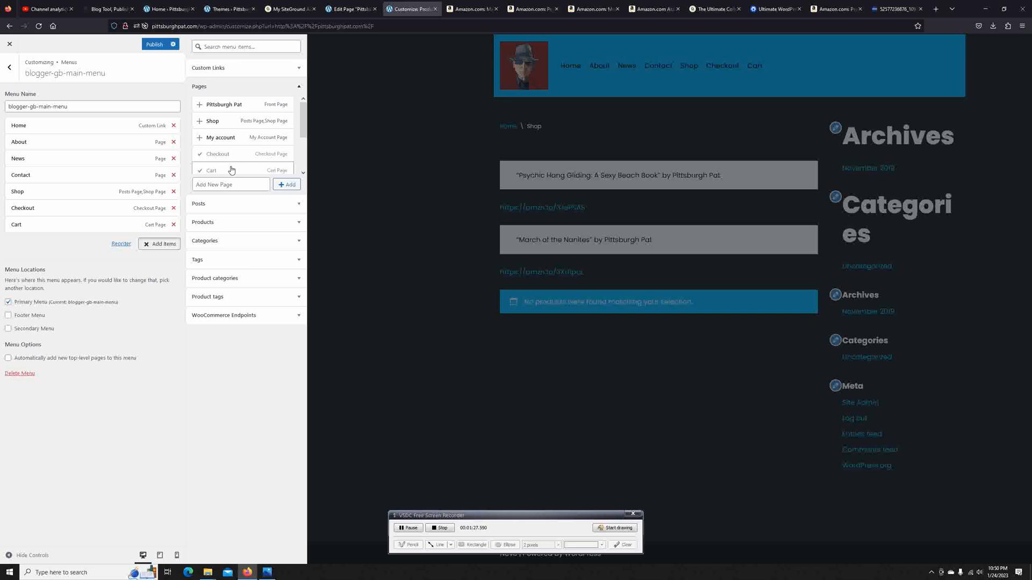
scroll(231, 170, "down", 3)
scroll(235, 169, "up", 3)
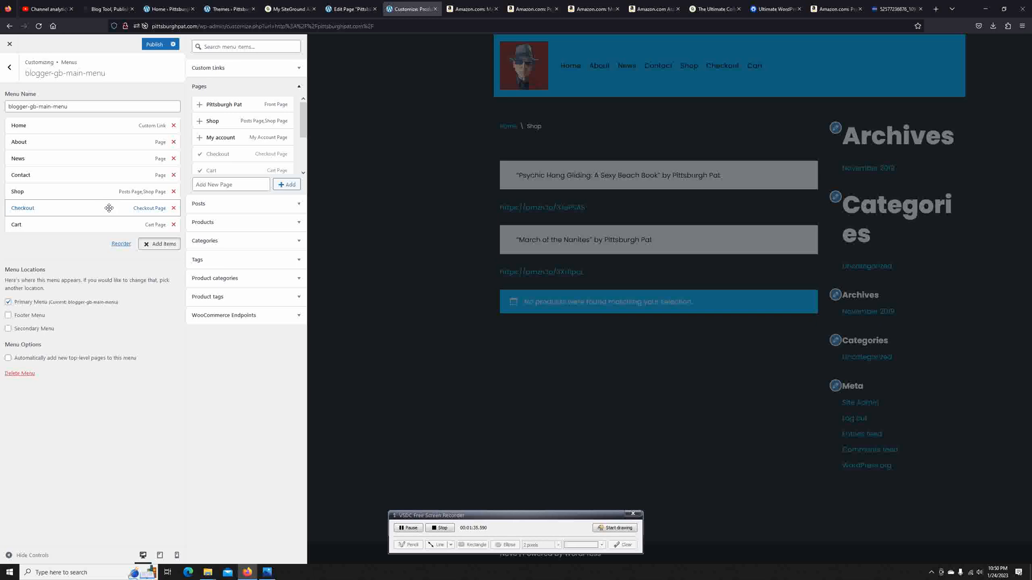
Remove the Contact item from blogger-gb-main-menu
left_click(281, 186)
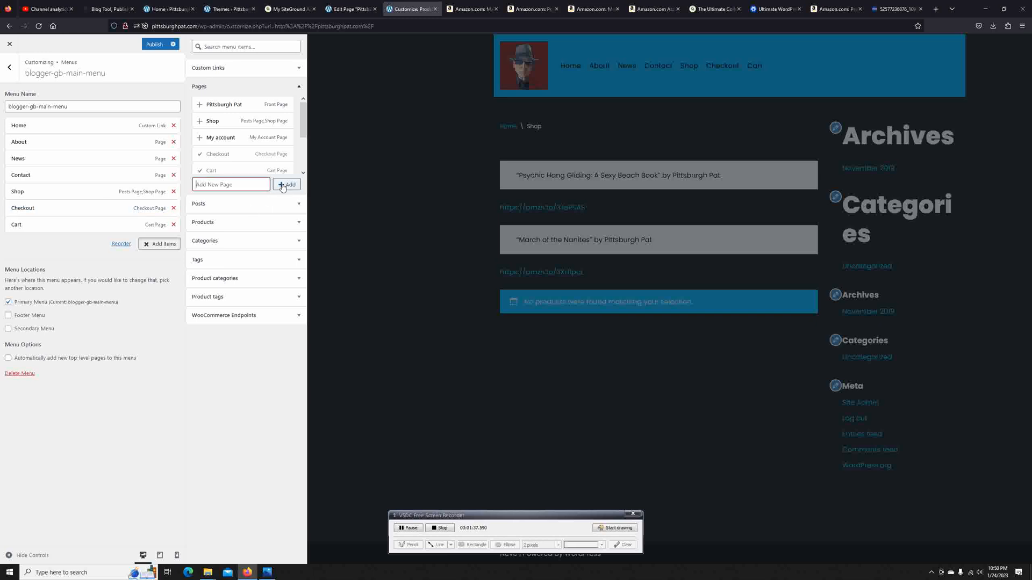
scroll(276, 153, "down", 2)
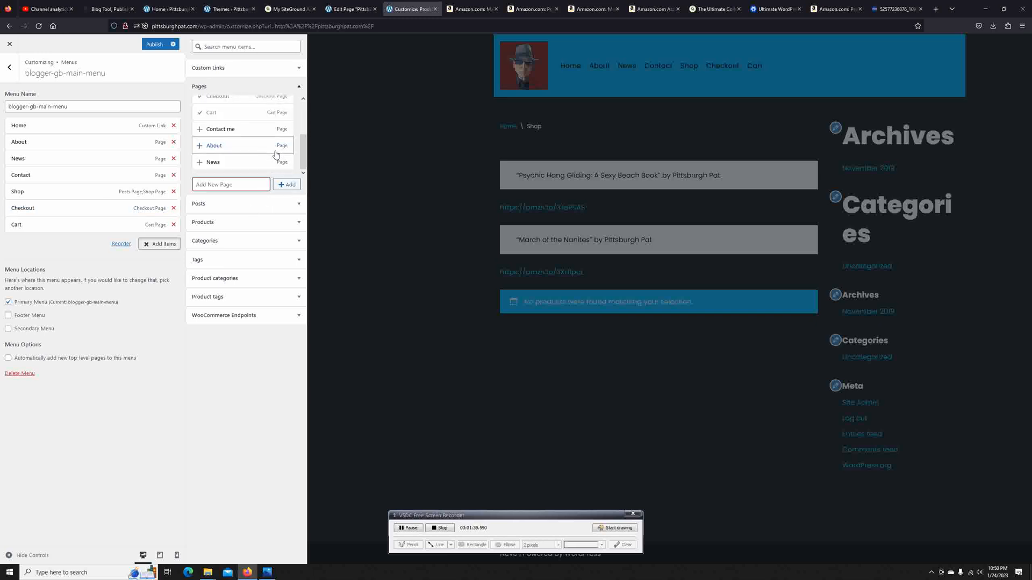
scroll(271, 159, "up", 2)
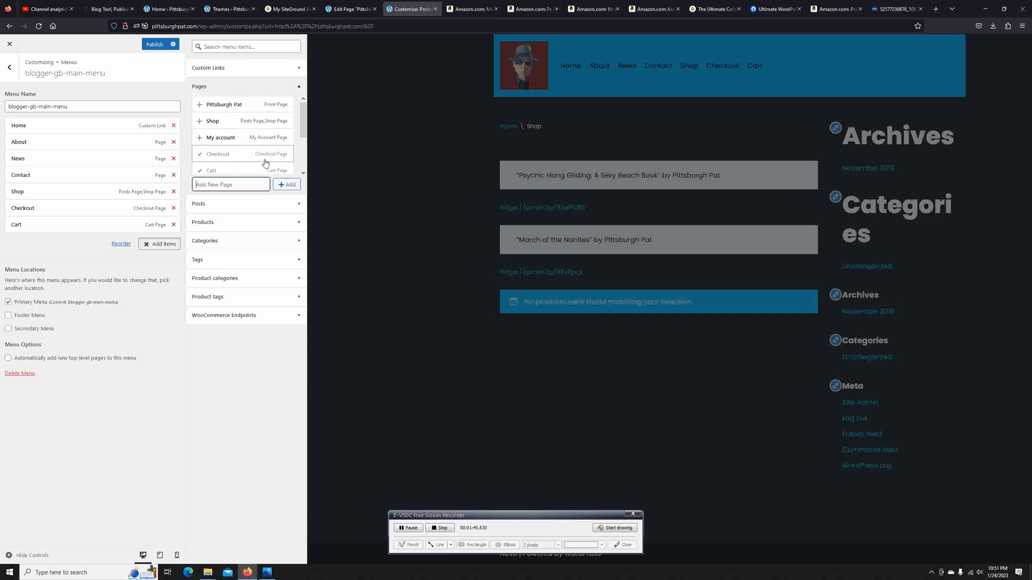
scroll(265, 163, "down", 2)
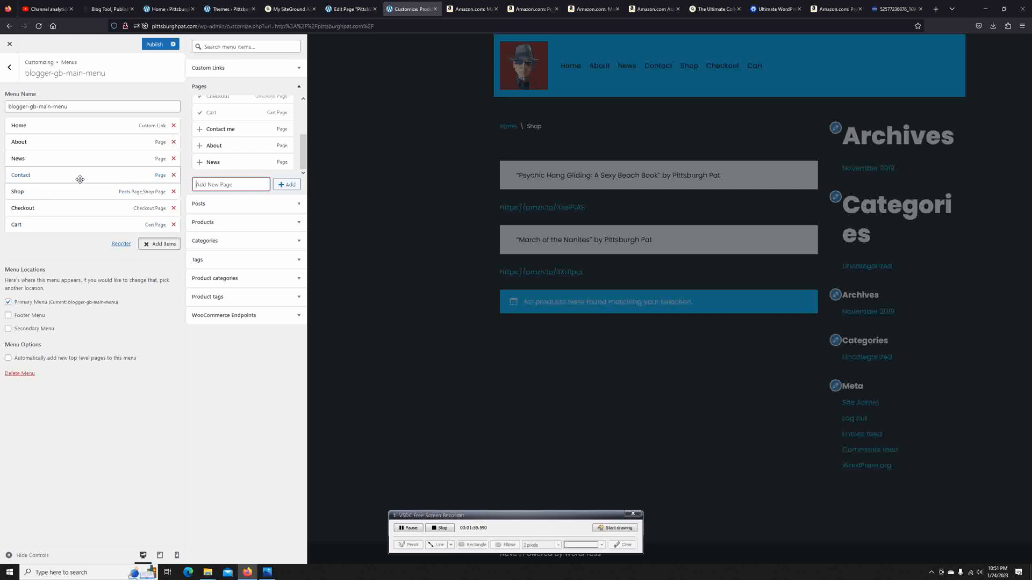
left_click(173, 176)
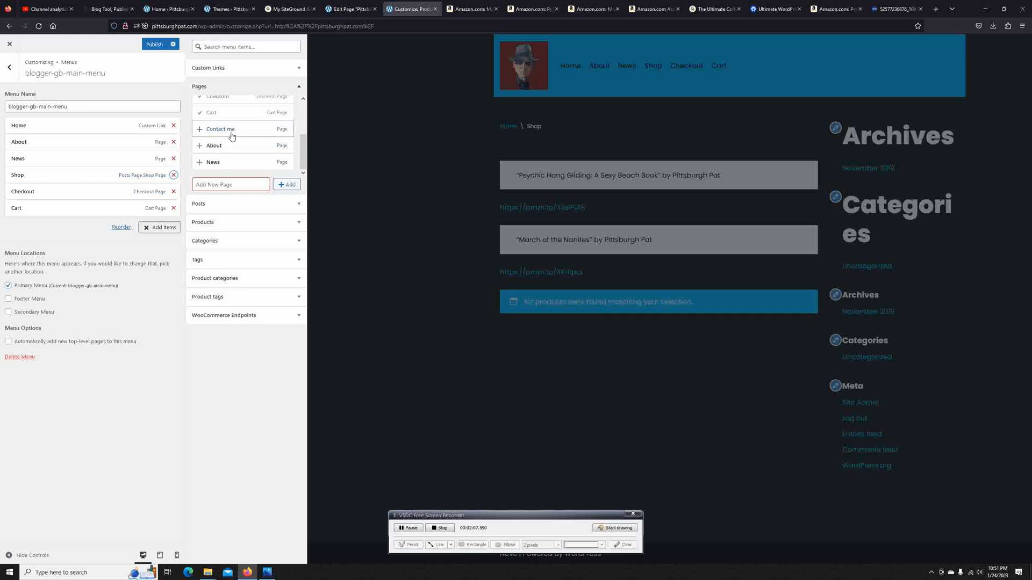
Try adding the Contact me page to the menu, and remove it again
scroll(232, 140, "up", 2)
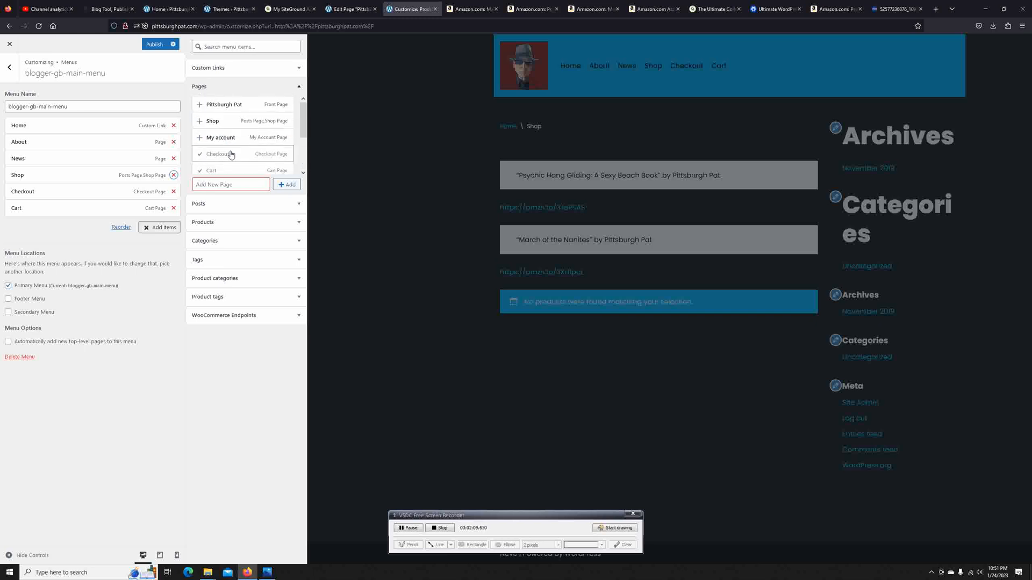
scroll(231, 147, "down", 2)
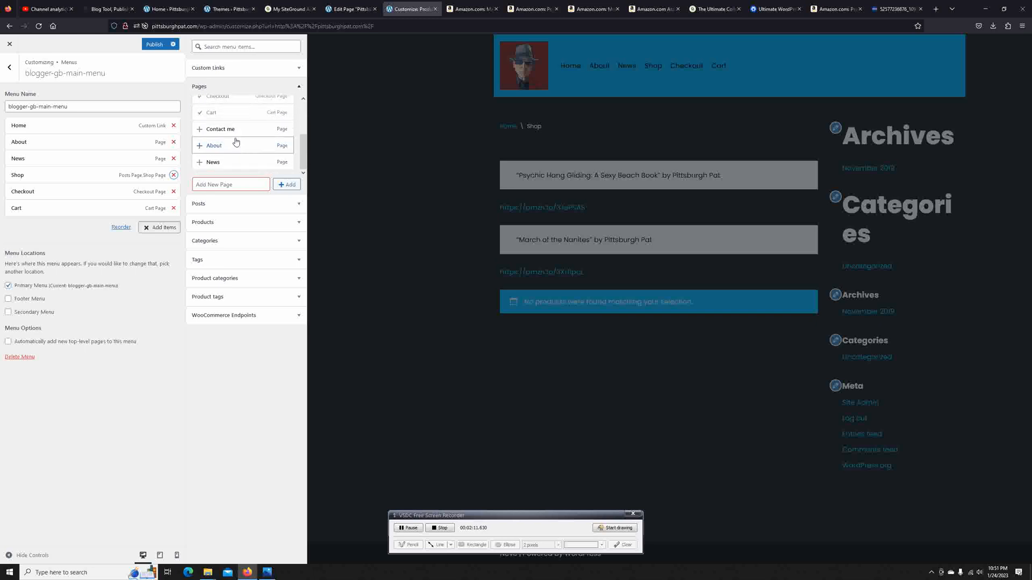
left_click(233, 135)
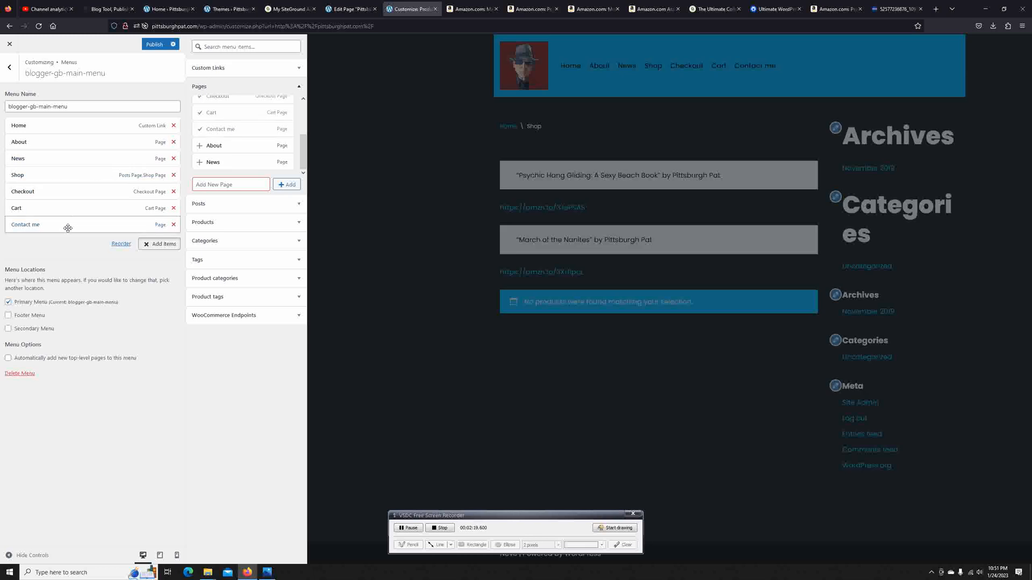
left_click(173, 225)
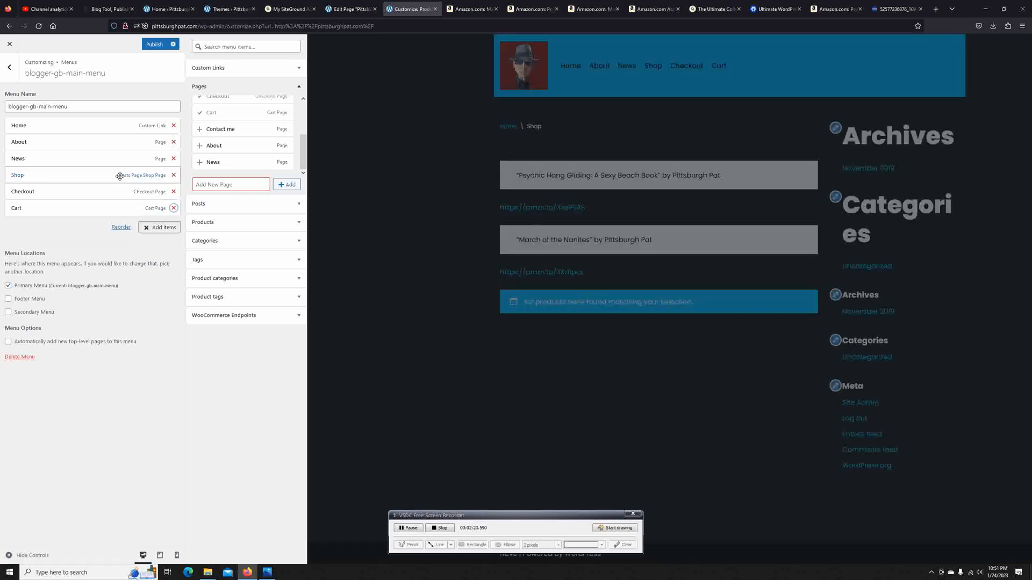
Close the customizer and discard the unpublished menu changes
scroll(236, 156, "up", 3)
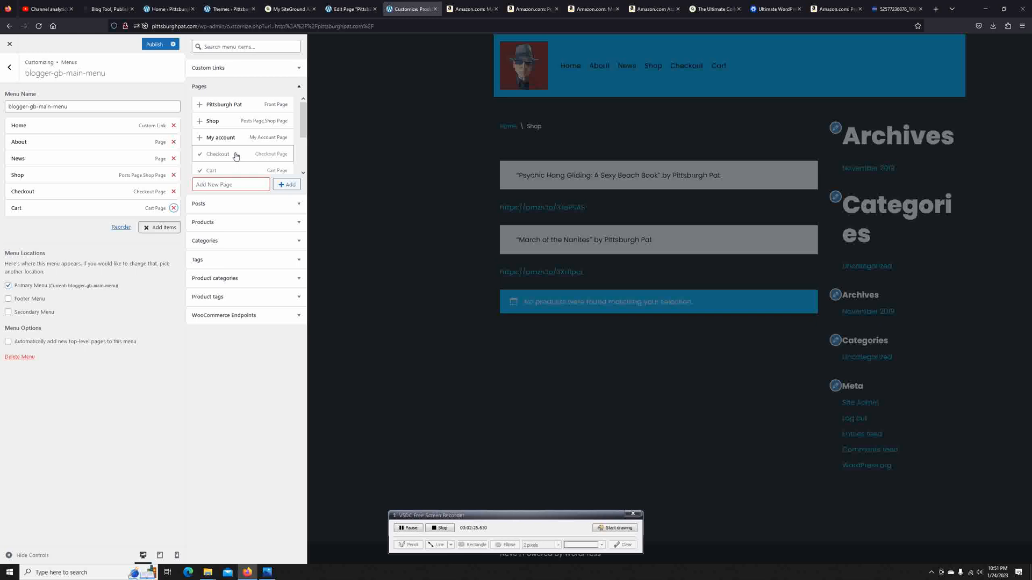
scroll(236, 157, "down", 2)
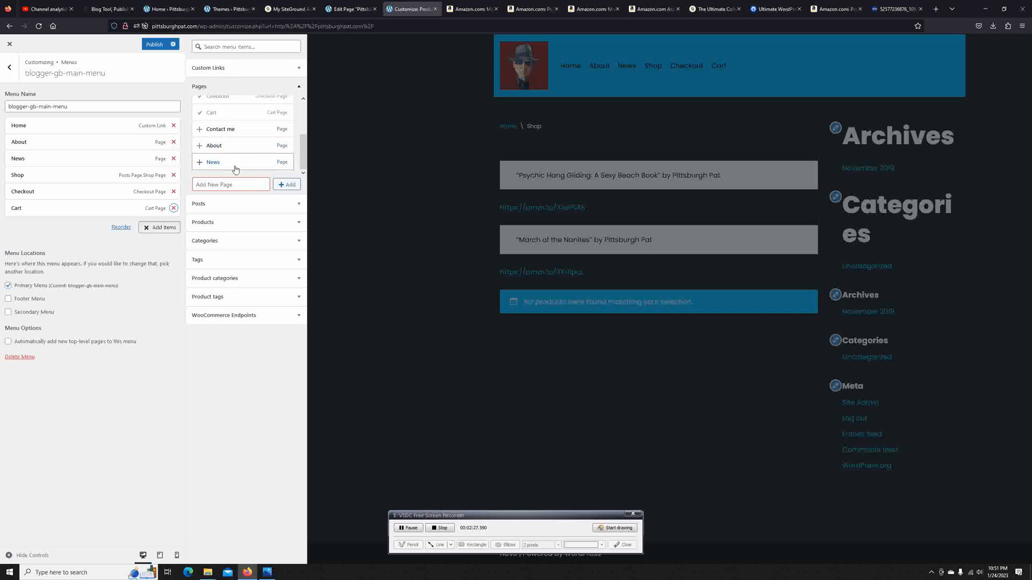
scroll(236, 169, "up", 2)
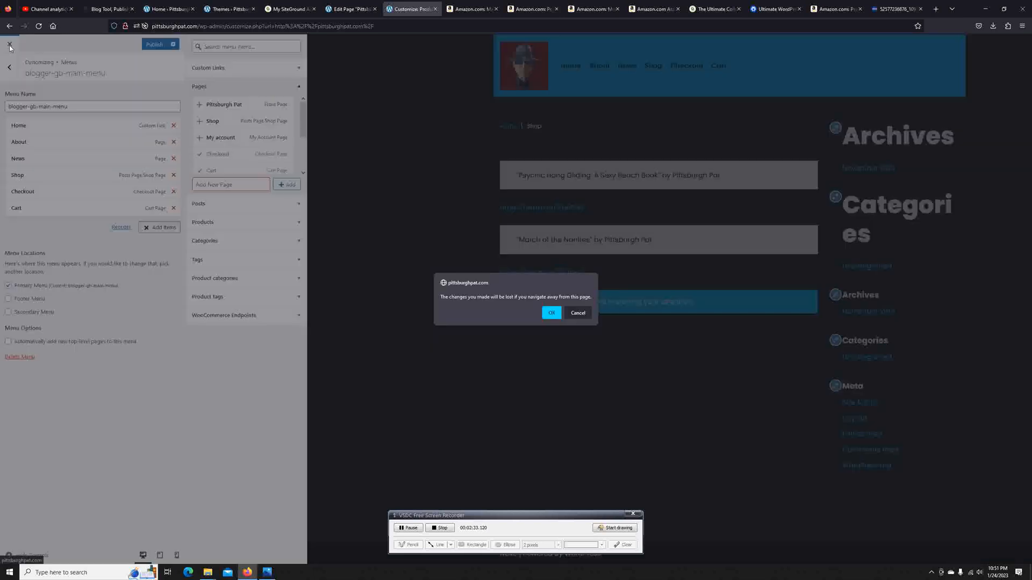
left_click(9, 44)
left_click(552, 315)
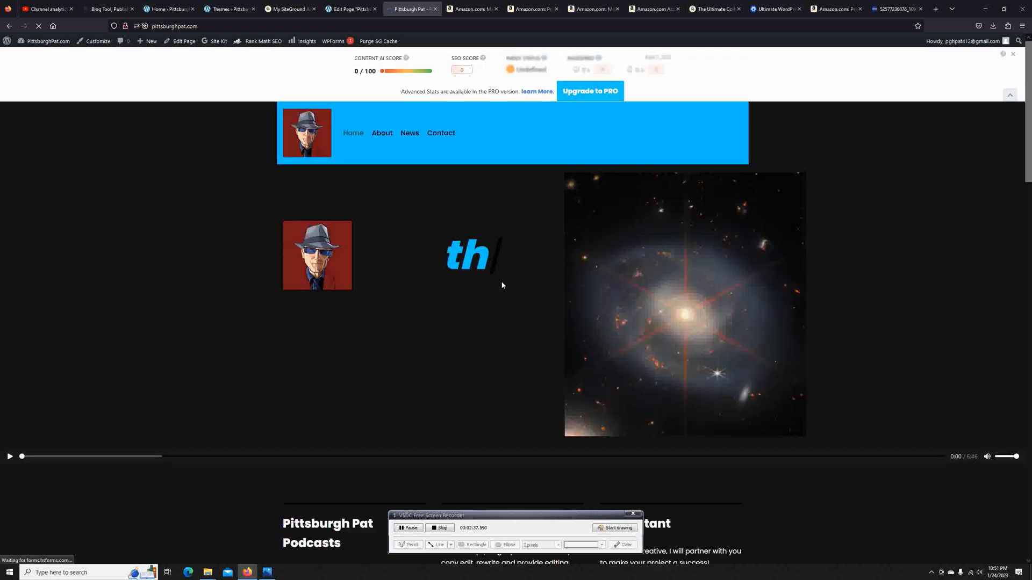
View the live site's Contact page and return to the home page
left_click(446, 134)
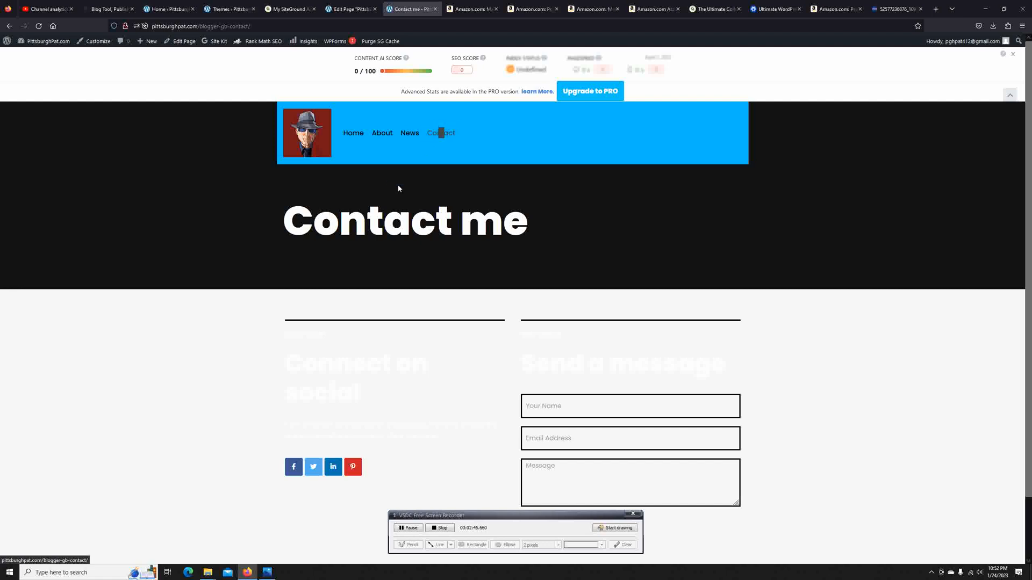
left_click(359, 137)
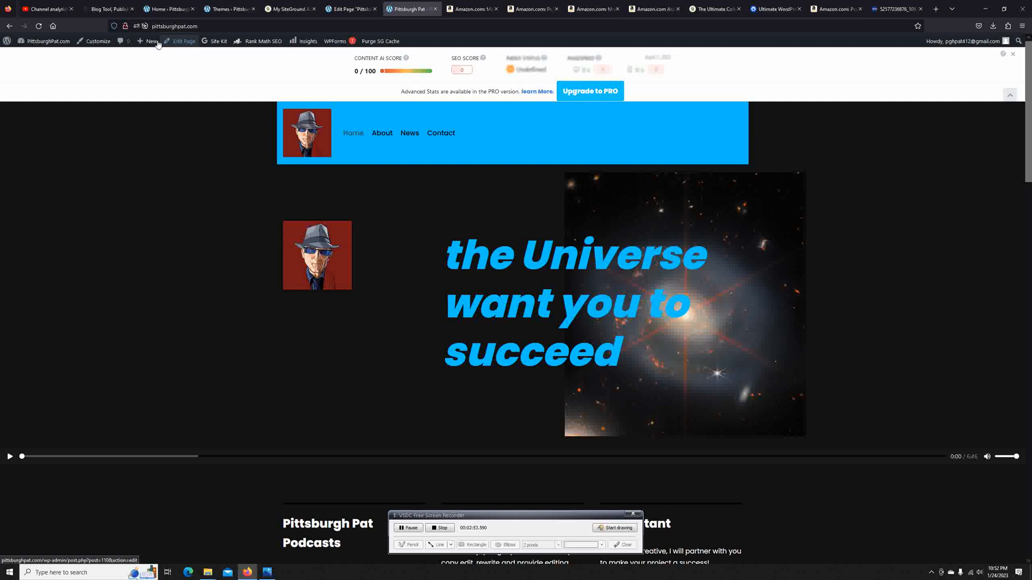
Reopen the site customizer, add the Shop page to blogger-gb-main-menu, and publish the change
left_click(99, 42)
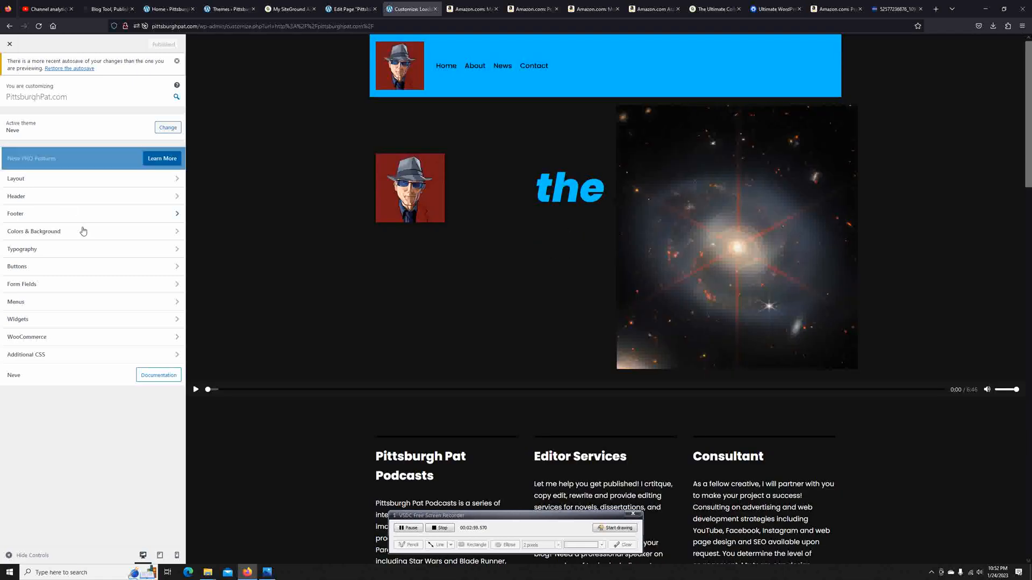
left_click(112, 306)
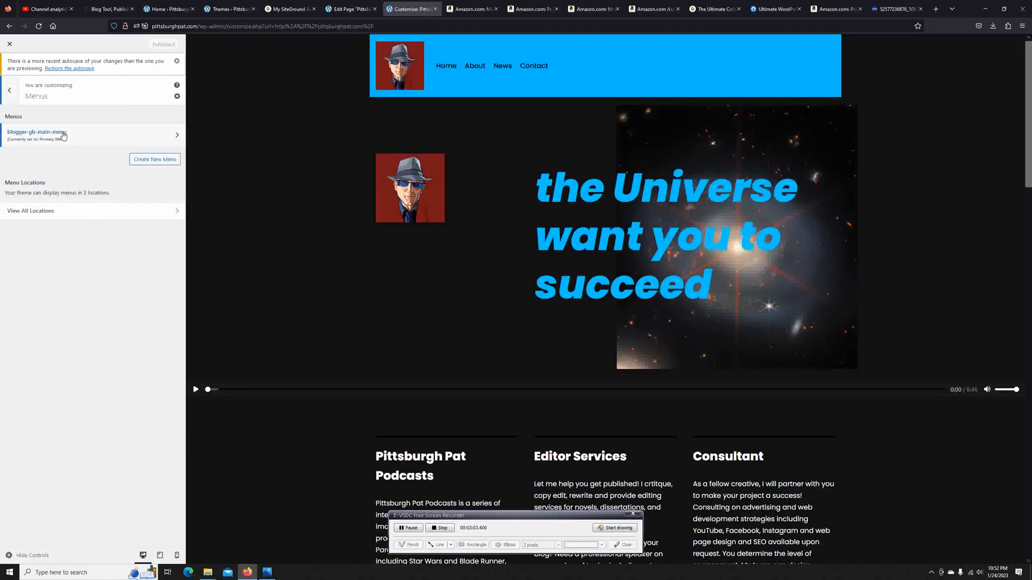
left_click(111, 140)
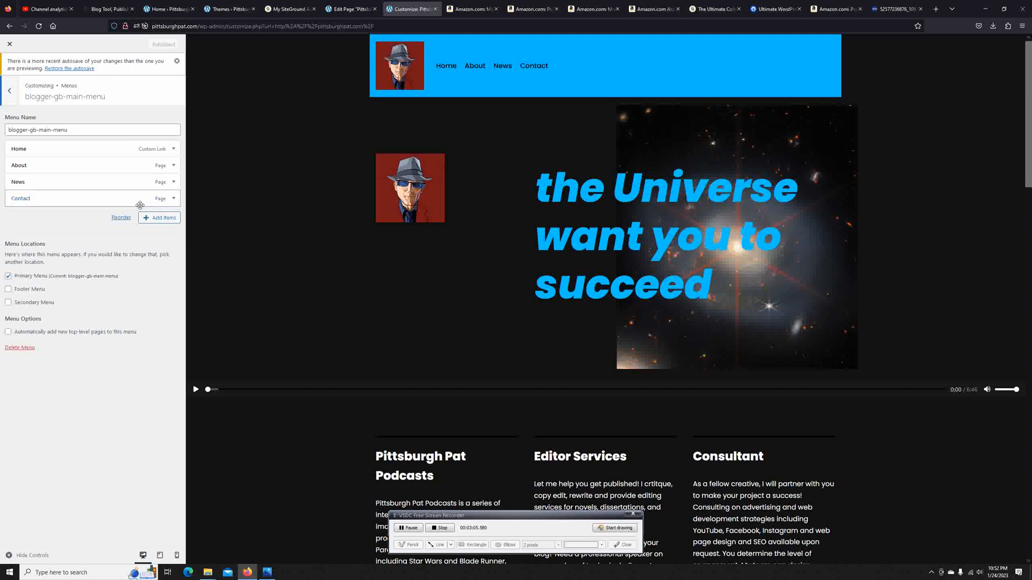
left_click(161, 218)
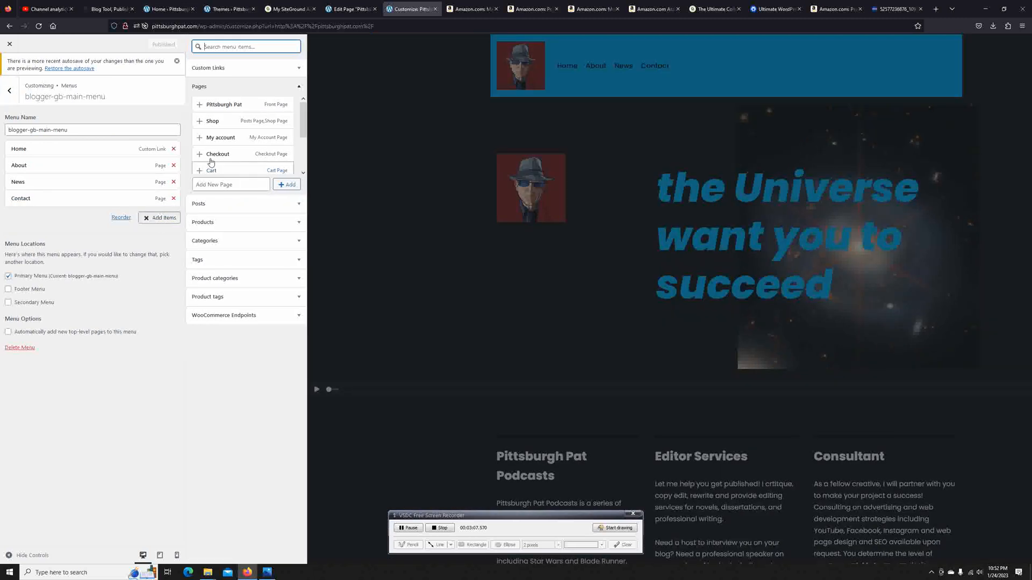
left_click(231, 123)
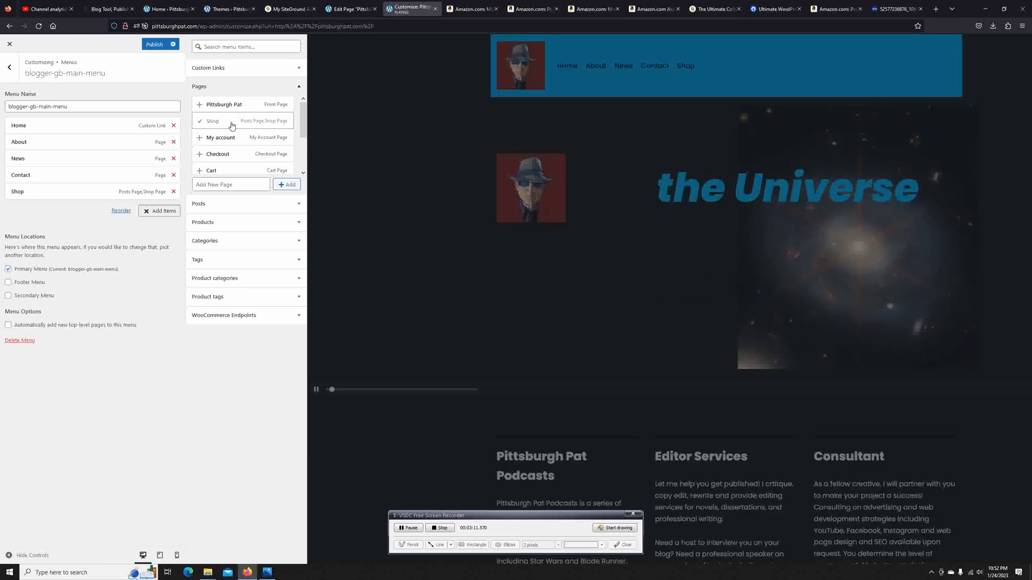
left_click(161, 45)
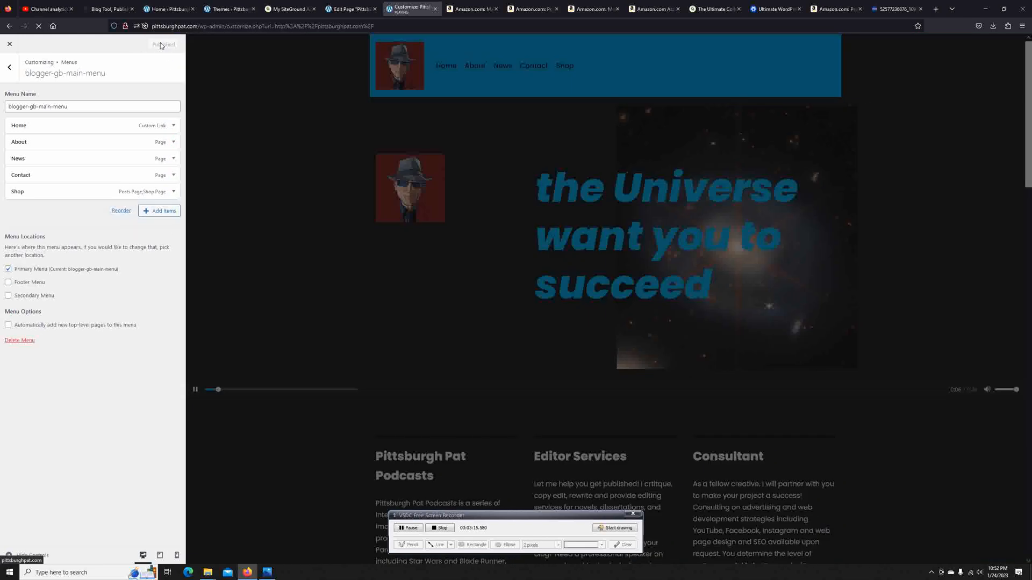